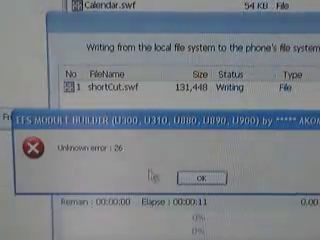
Step: Dismiss the 'Unknown error : 26' and 'Upload Error : shortCut.swf' messages
{"action": "left_click", "coordinate": [202, 180]}
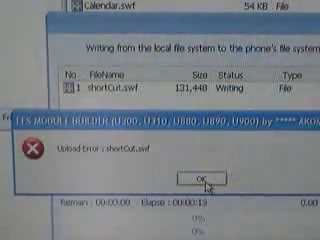
{"action": "left_click", "coordinate": [202, 181]}
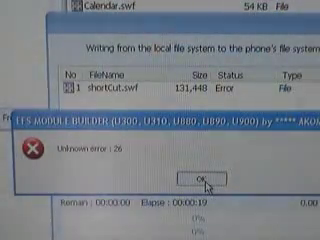
Step: Close the last upload error and focus the phone's theme folder listing theme_bg1–theme_bg4
{"action": "left_click", "coordinate": [202, 181]}
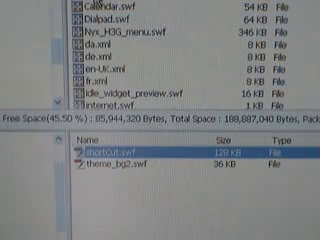
{"action": "left_click", "coordinate": [105, 6]}
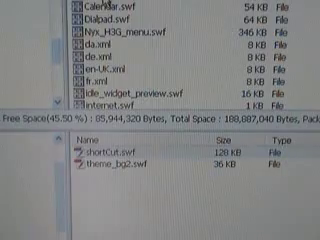
{"action": "scroll", "coordinate": [105, 6], "scroll_direction": "down", "scroll_amount": 5}
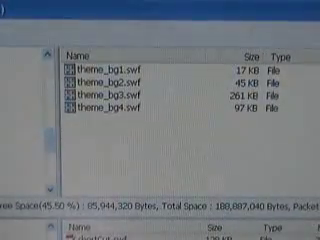
Step: Browse up through the img folder to the phone's root and open Media
{"action": "key", "text": "BackSpace"}
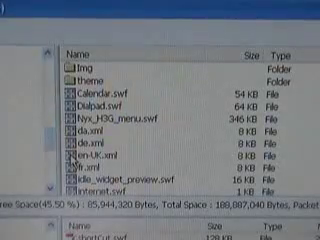
{"action": "double_click", "coordinate": [85, 68]}
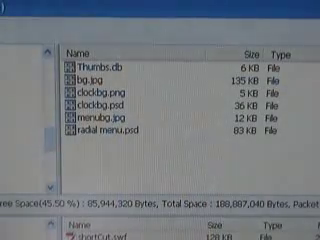
{"action": "key", "text": "BackSpace"}
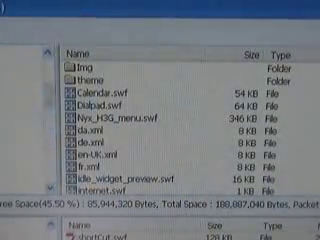
{"action": "key", "text": "BackSpace"}
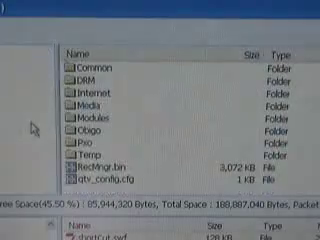
{"action": "double_click", "coordinate": [90, 105]}
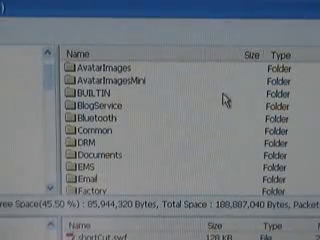
{"action": "scroll", "coordinate": [226, 99], "scroll_direction": "down", "scroll_amount": 2}
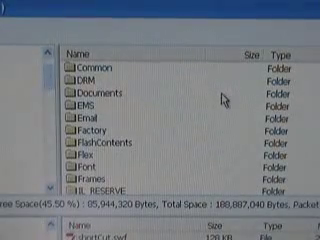
{"action": "scroll", "coordinate": [226, 99], "scroll_direction": "down", "scroll_amount": 5}
{"action": "scroll", "coordinate": [221, 101], "scroll_direction": "down", "scroll_amount": 5}
{"action": "scroll", "coordinate": [219, 103], "scroll_direction": "down", "scroll_amount": 5}
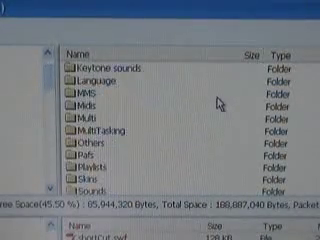
{"action": "scroll", "coordinate": [219, 103], "scroll_direction": "down", "scroll_amount": 5}
{"action": "scroll", "coordinate": [219, 103], "scroll_direction": "down", "scroll_amount": 5}
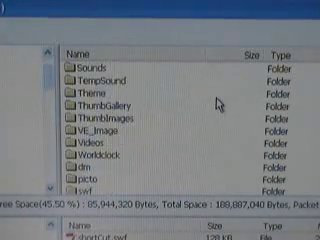
{"action": "scroll", "coordinate": [219, 103], "scroll_direction": "down", "scroll_amount": 3}
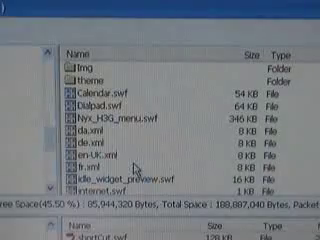
{"action": "scroll", "coordinate": [157, 153], "scroll_direction": "down", "scroll_amount": 5}
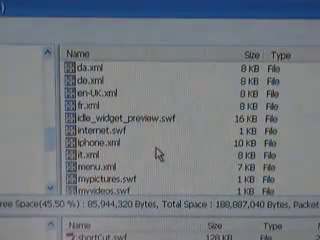
{"action": "scroll", "coordinate": [125, 130], "scroll_direction": "down", "scroll_amount": 5}
{"action": "scroll", "coordinate": [125, 130], "scroll_direction": "down", "scroll_amount": 5}
{"action": "scroll", "coordinate": [125, 130], "scroll_direction": "down", "scroll_amount": 5}
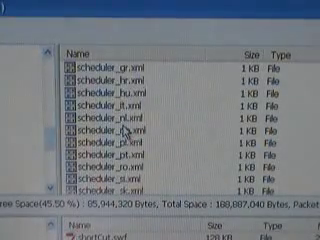
{"action": "scroll", "coordinate": [125, 130], "scroll_direction": "down", "scroll_amount": 5}
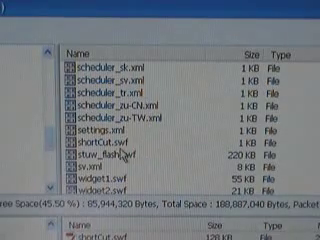
Step: Delete shortCut.swf from the swf folder and confirm, triggering Unknown error : 26
{"action": "left_click", "coordinate": [105, 143]}
{"action": "right_click", "coordinate": [130, 146]}
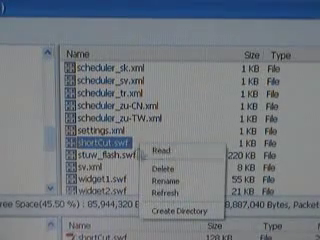
{"action": "left_click", "coordinate": [162, 169]}
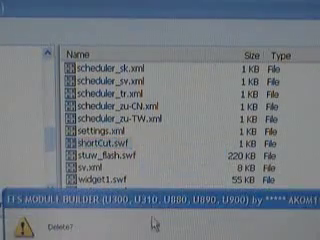
{"action": "key", "text": "Return"}
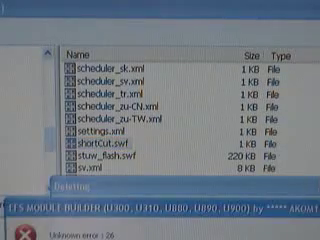